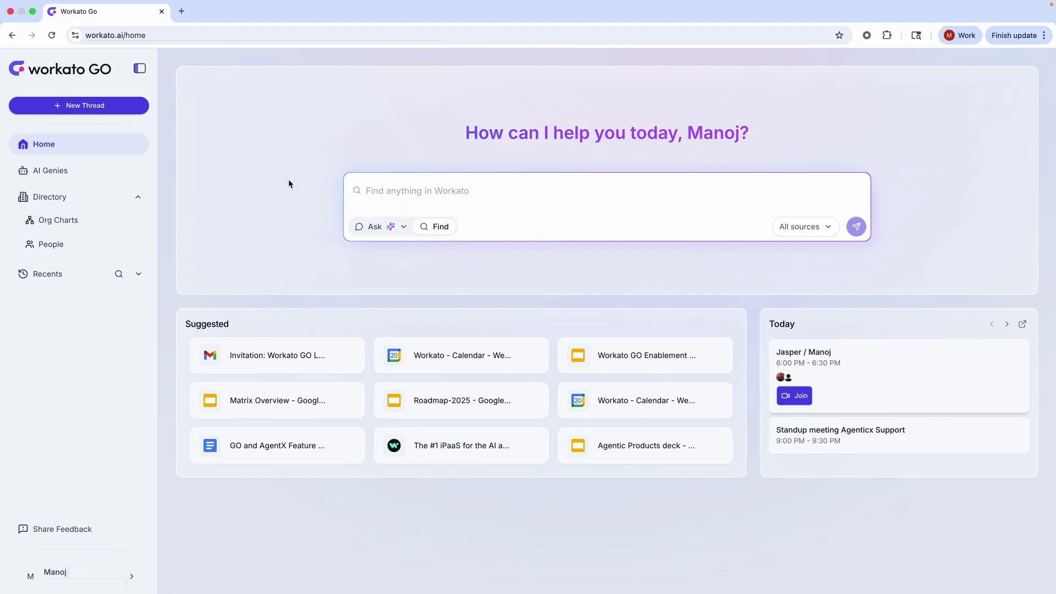
Search 'DataVault vs SecureShield' to get a comparison of the two products
{"action": "left_click", "coordinate": [361, 190]}
{"action": "type", "text": "Data"}
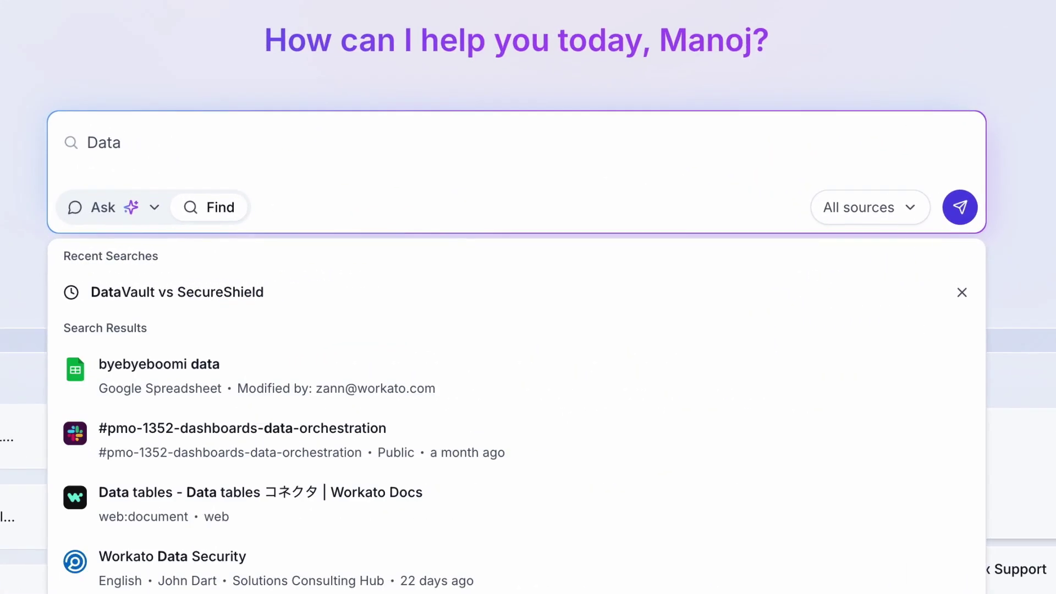
{"action": "type", "text": "Vault vs Se"}
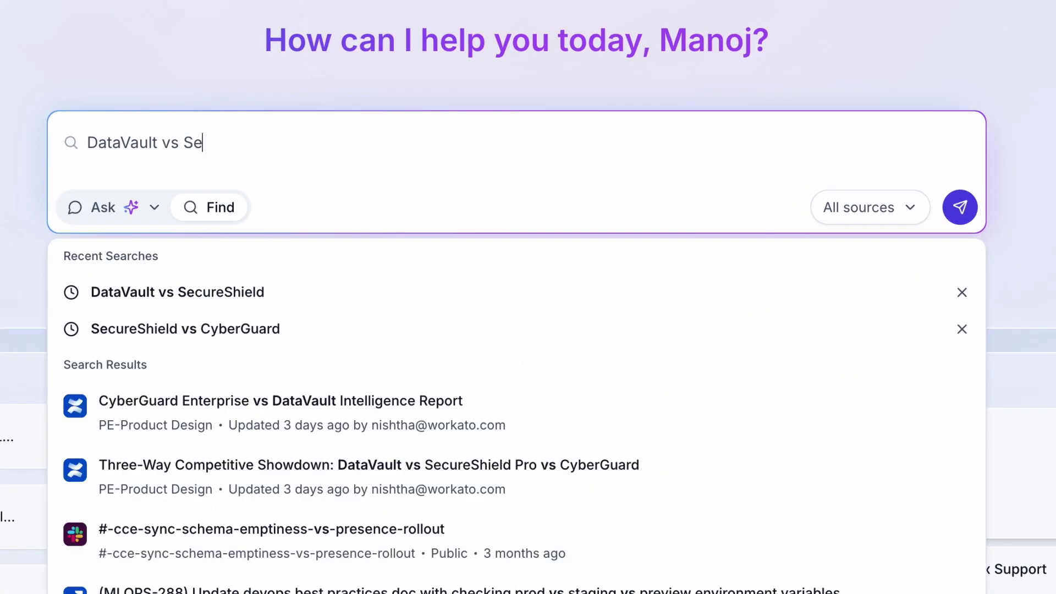
{"action": "type", "text": "cureShield"}
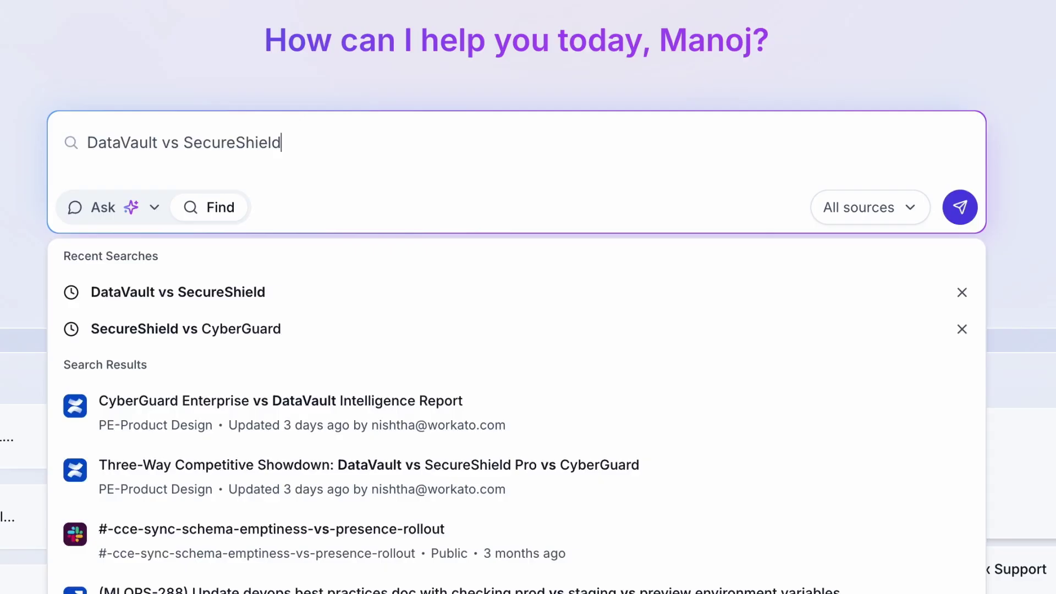
{"action": "key", "text": "Return"}
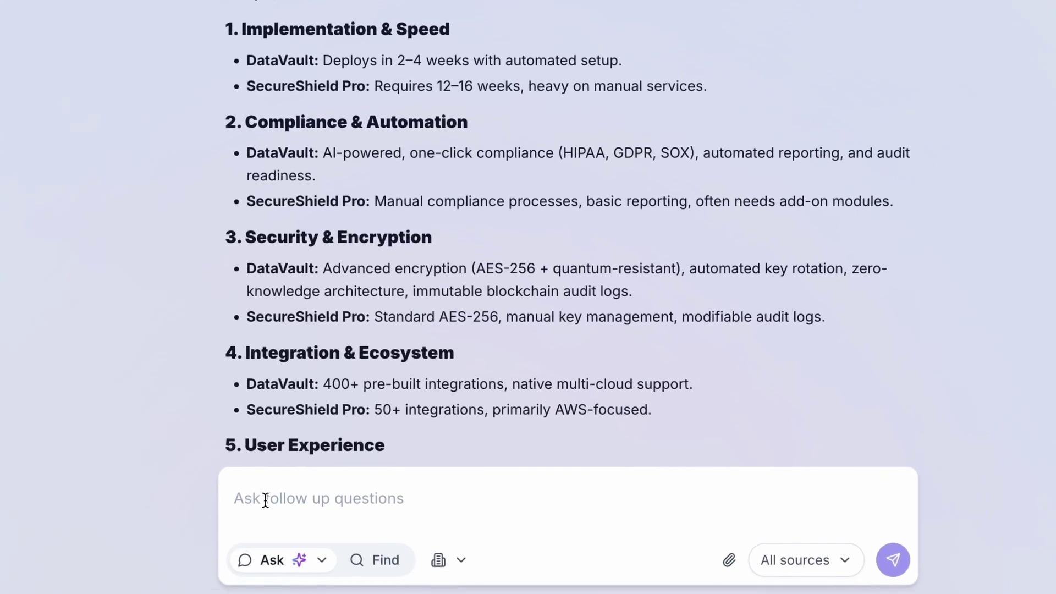
Ask 'Latest trends in healthcare endpoint management' using Web knowledge as the answer source
{"action": "type", "text": "Latest te"}
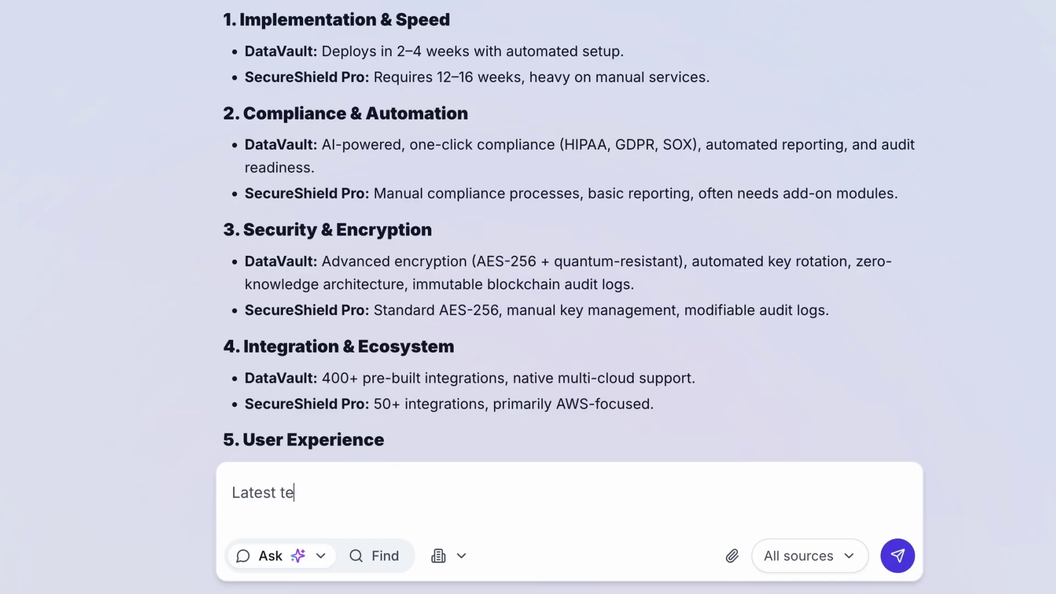
{"action": "key", "text": "BackSpace"}
{"action": "type", "text": "rends in healthcare en"}
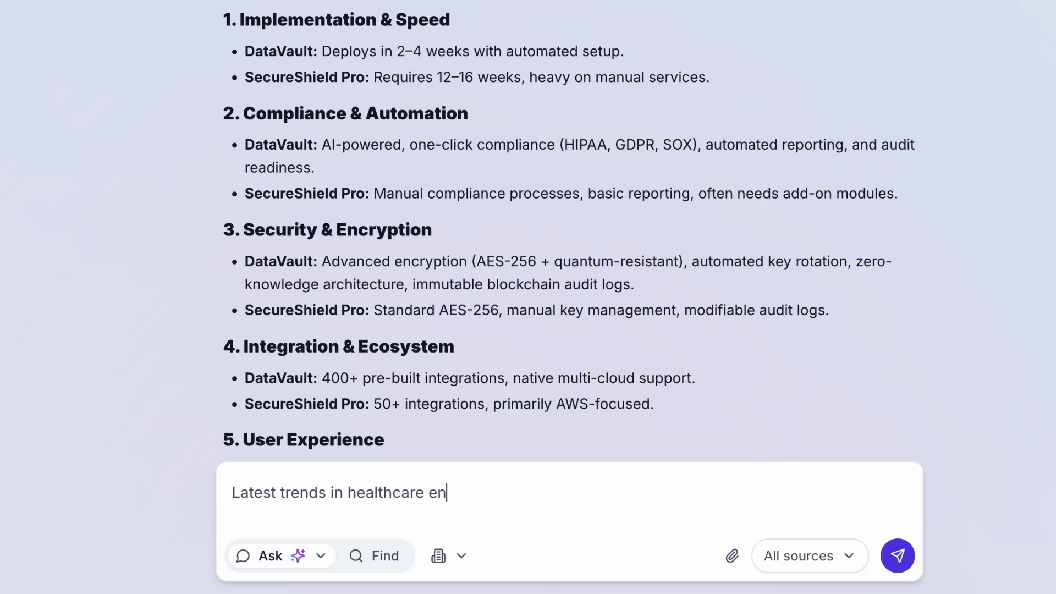
{"action": "type", "text": "dpoint management"}
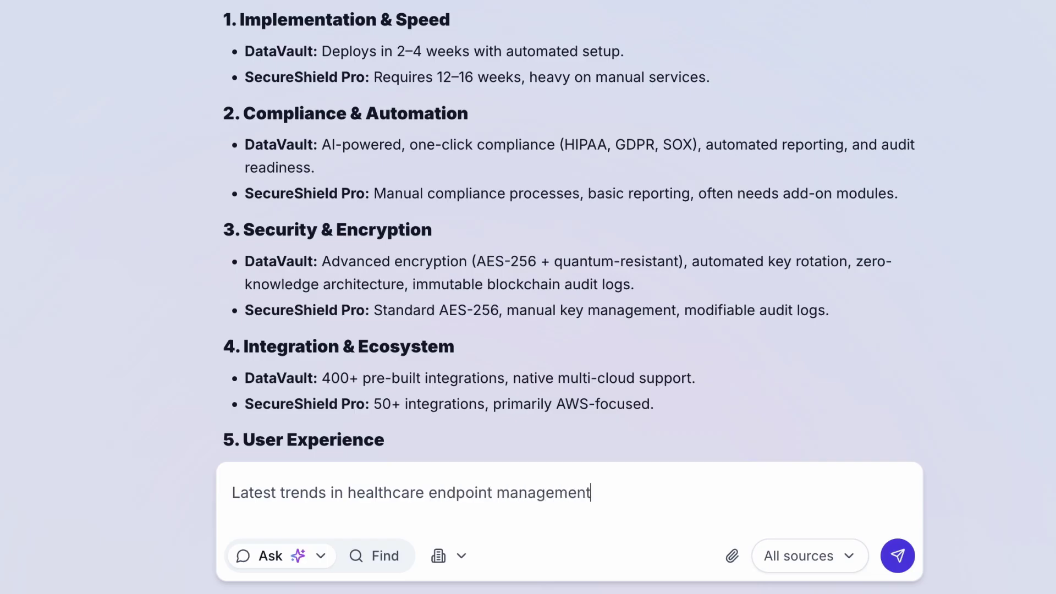
{"action": "left_click", "coordinate": [461, 555]}
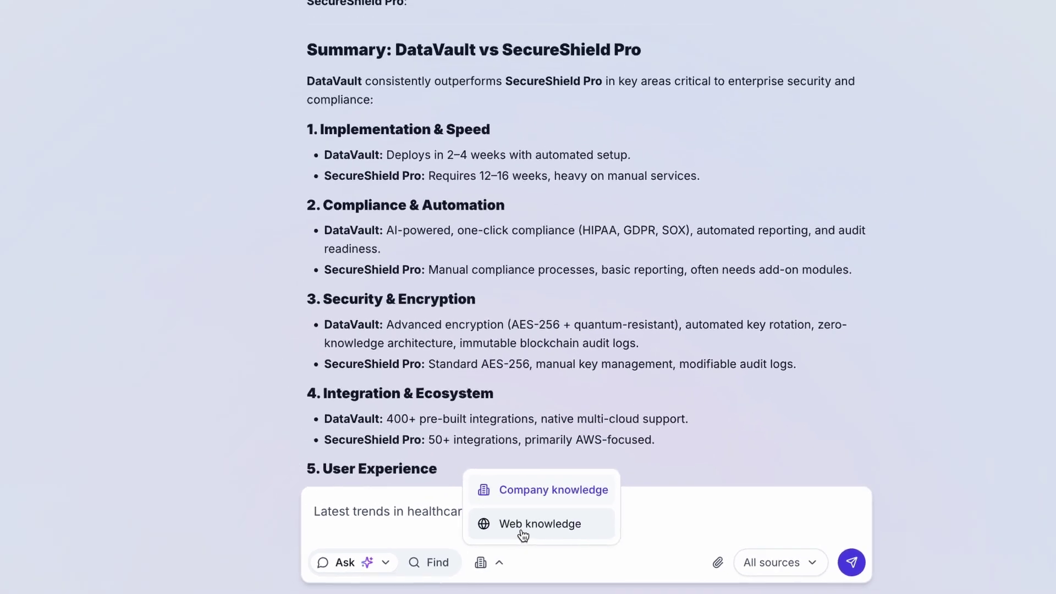
{"action": "left_click", "coordinate": [489, 521]}
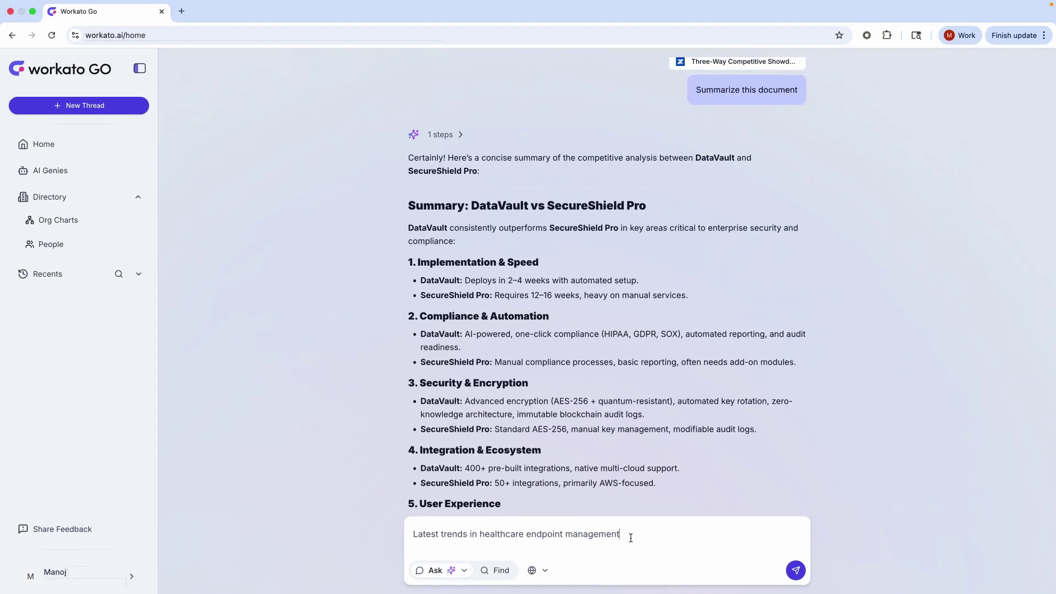
{"action": "key", "text": "Return"}
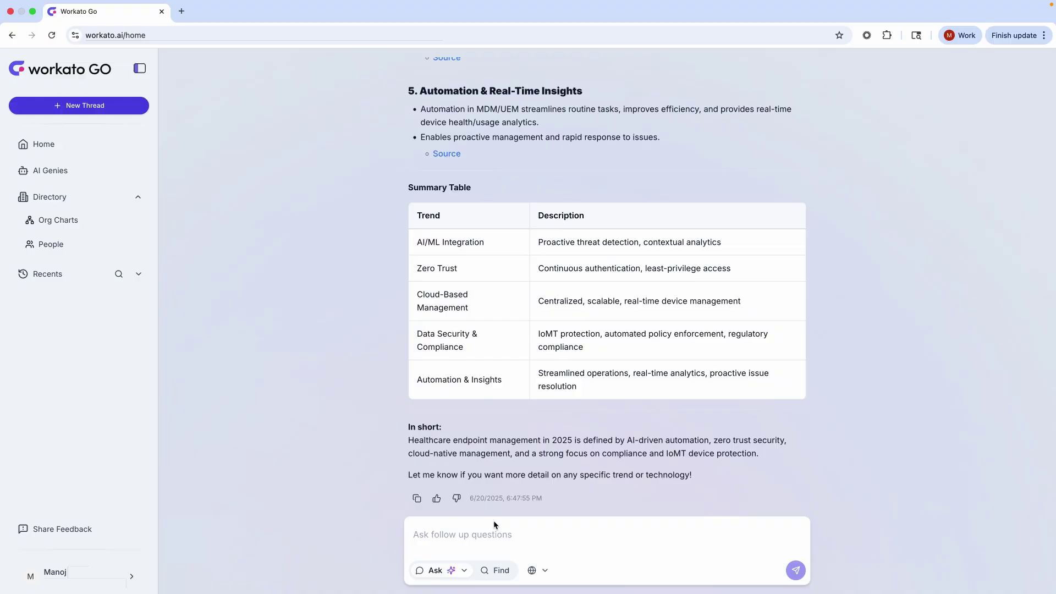
Attach Gong Screenshot.png and ask how the differentiators address this customer architecture
{"action": "left_click", "coordinate": [701, 571]}
{"action": "left_click", "coordinate": [584, 256]}
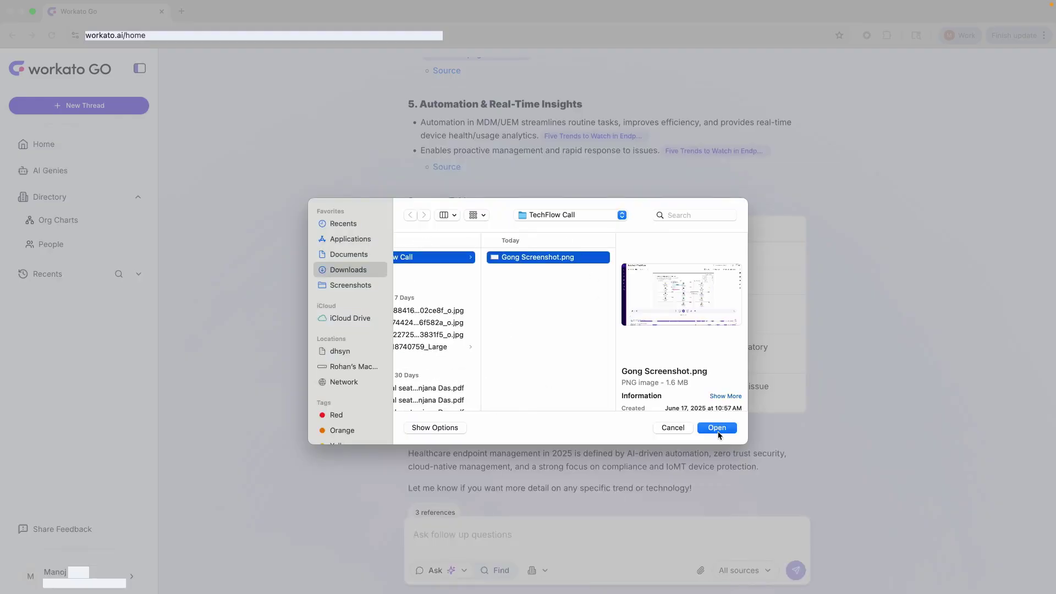
{"action": "left_click", "coordinate": [716, 427]}
{"action": "type", "text": "This is my customer architecture"}
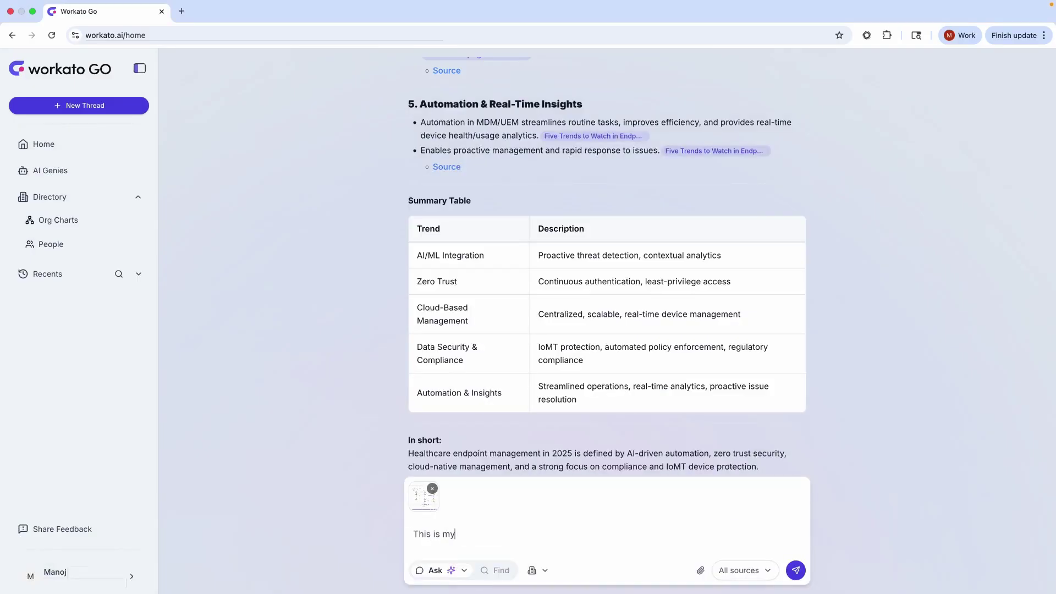
{"action": "type", "text": ". How do the above differentiators"}
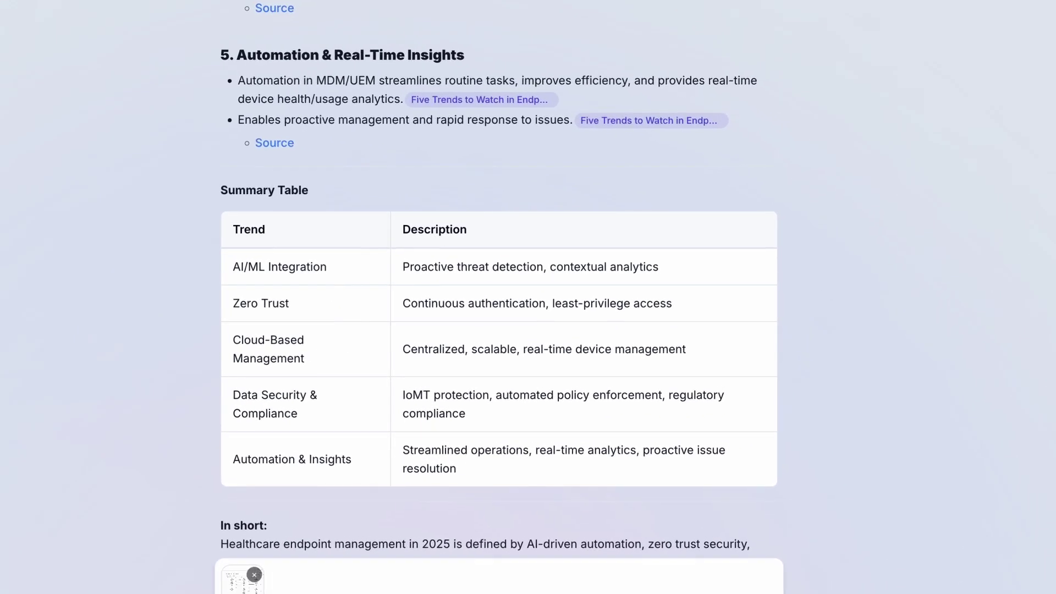
{"action": "key", "text": "Return"}
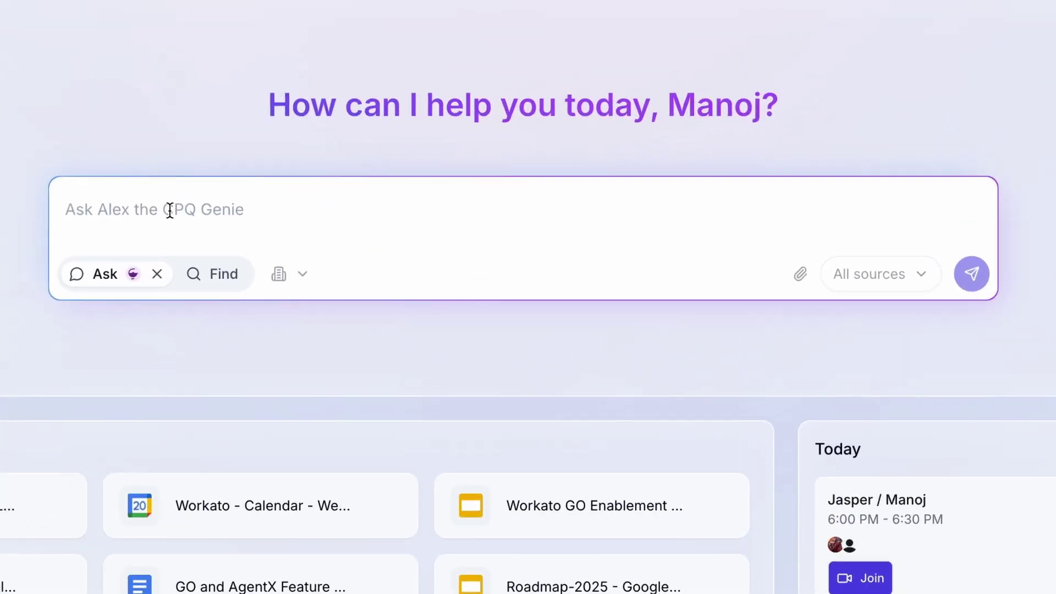
Enter 'create quote' as the request to the Alex CPQ Genie
{"action": "type", "text": "create "}
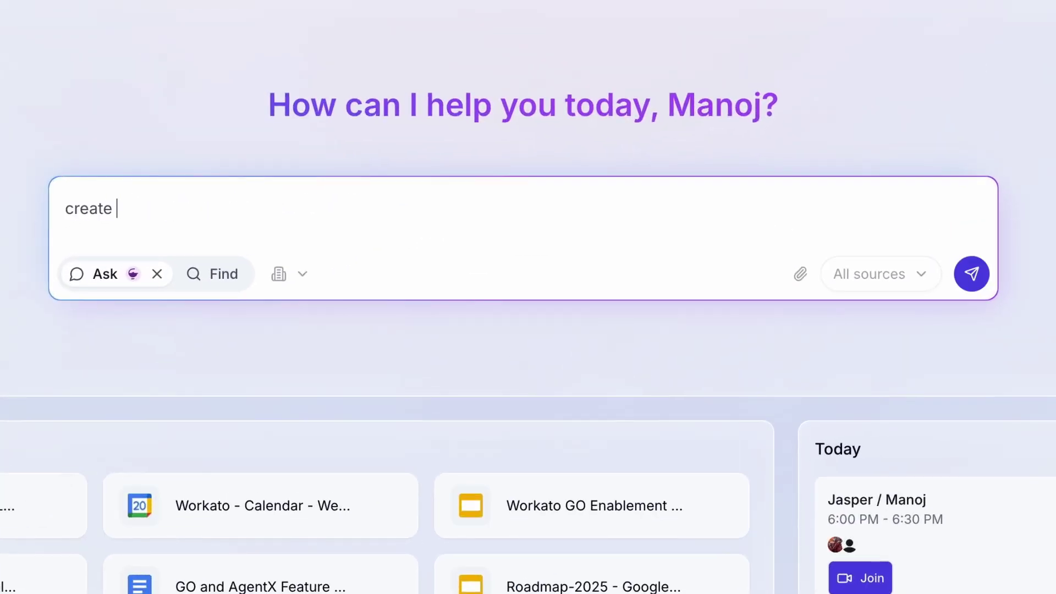
{"action": "type", "text": "quote"}
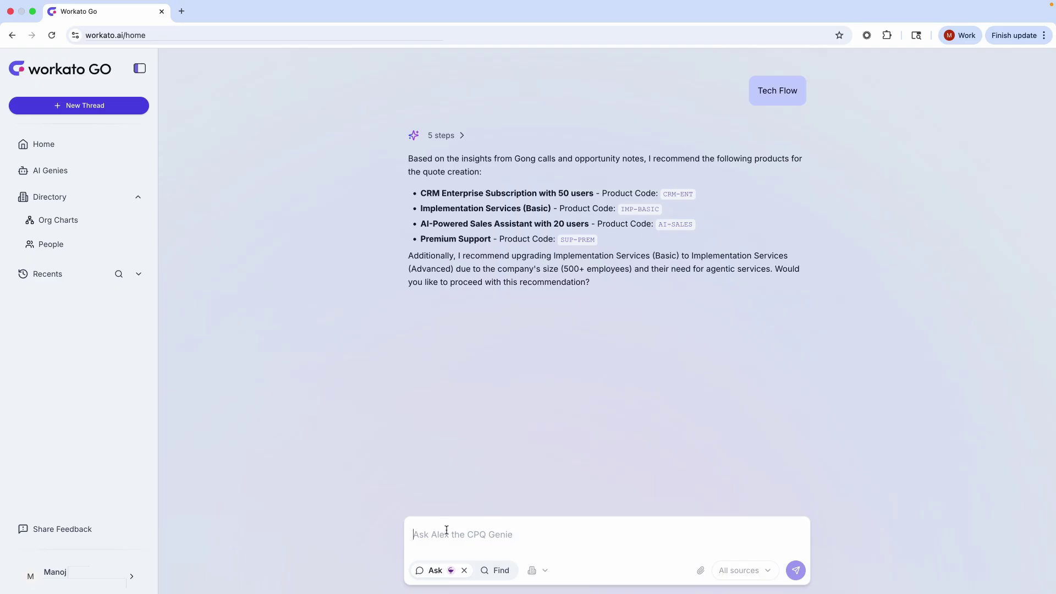
Reply 'yes, upgrade' to accept the upgrade, then 'yes' to confirm dates and term
{"action": "type", "text": "yes, "}
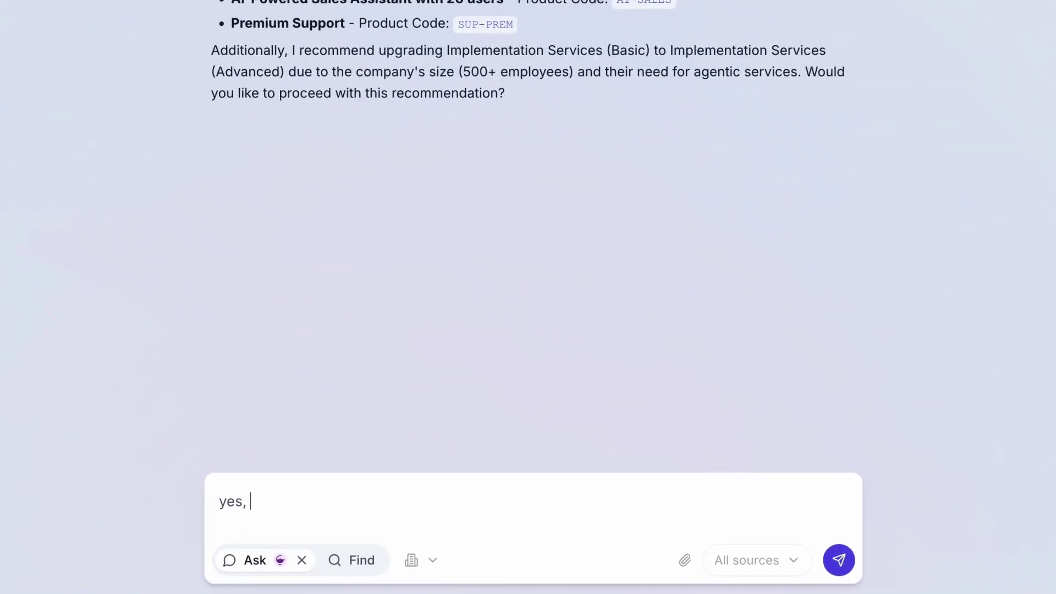
{"action": "type", "text": "upgrade"}
{"action": "key", "text": "Return"}
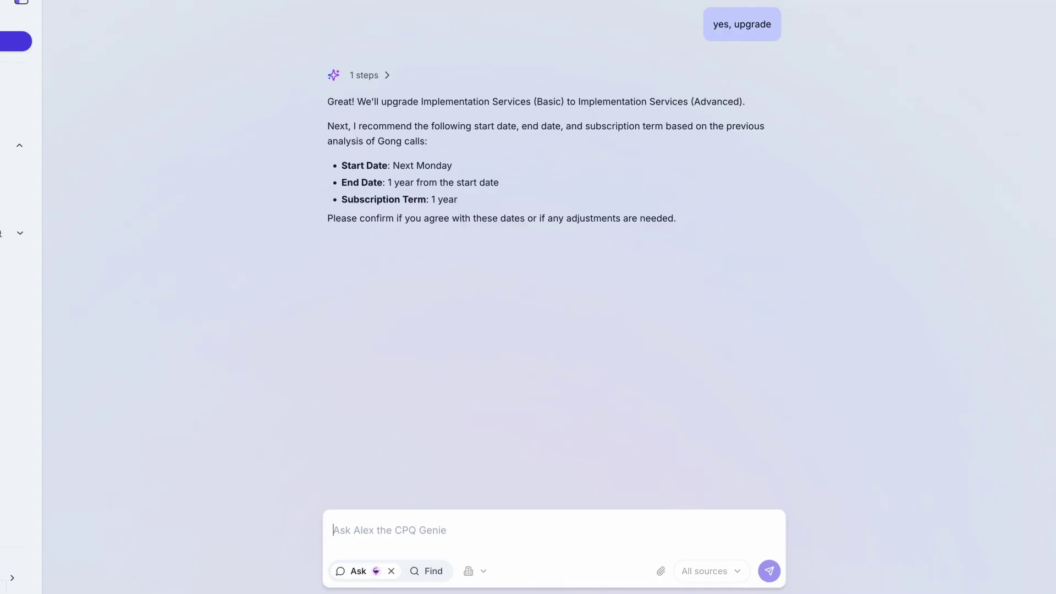
{"action": "type", "text": "yes"}
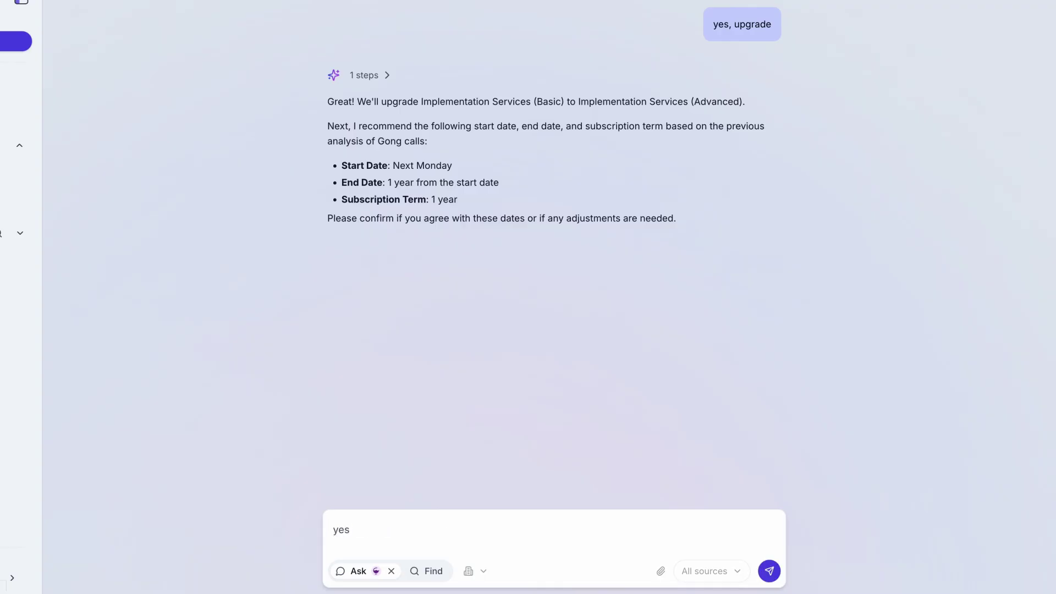
{"action": "key", "text": "Return"}
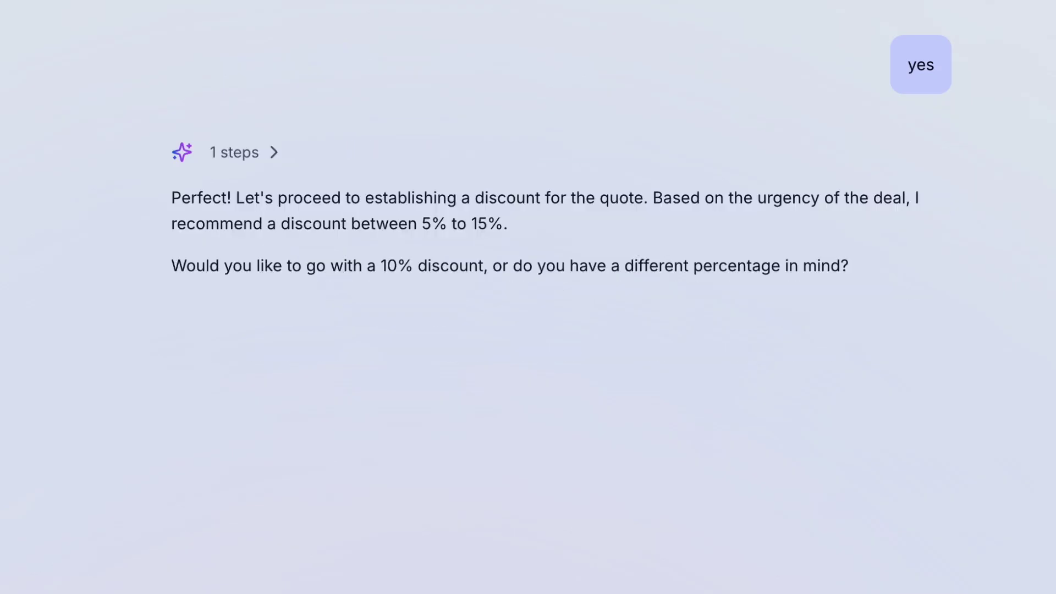
Request a 20% discount, then agree to 10% with 1 free month
{"action": "type", "text": "20% because I w"}
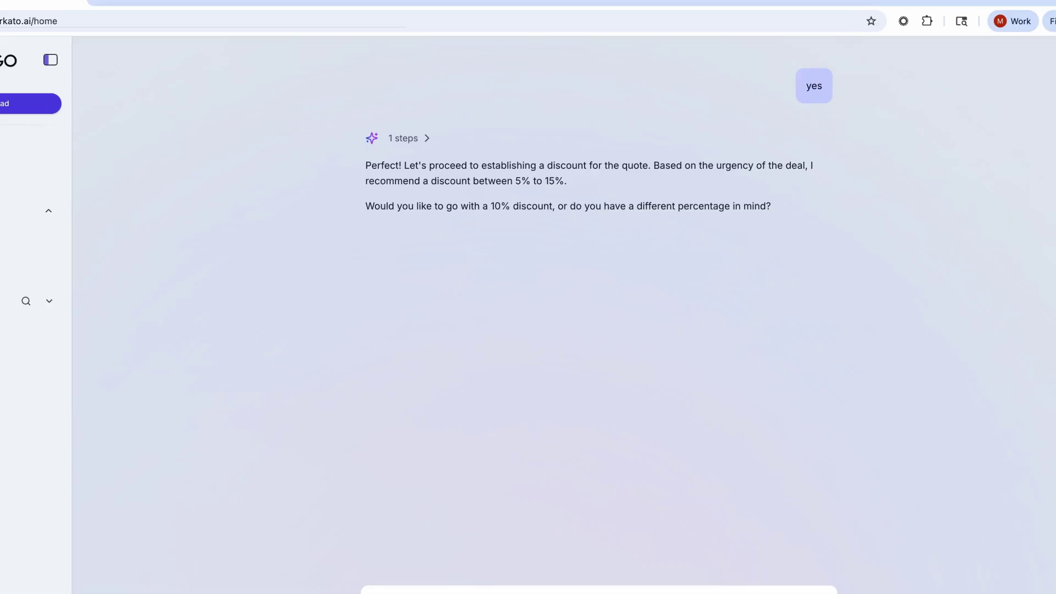
{"action": "type", "text": "ant to close d"}
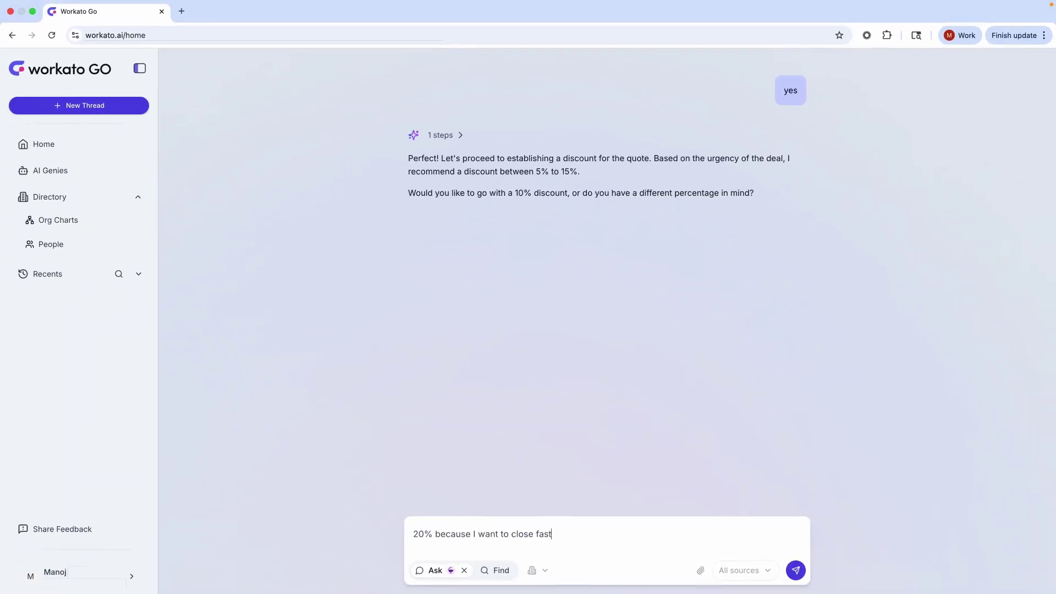
{"action": "key", "text": "Return"}
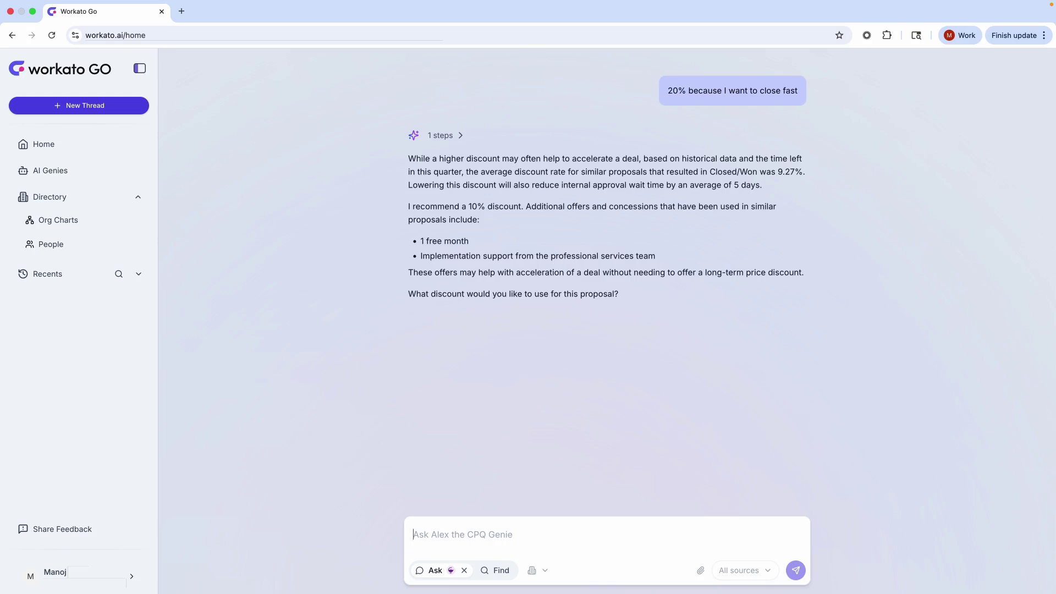
{"action": "type", "text": "yes "}
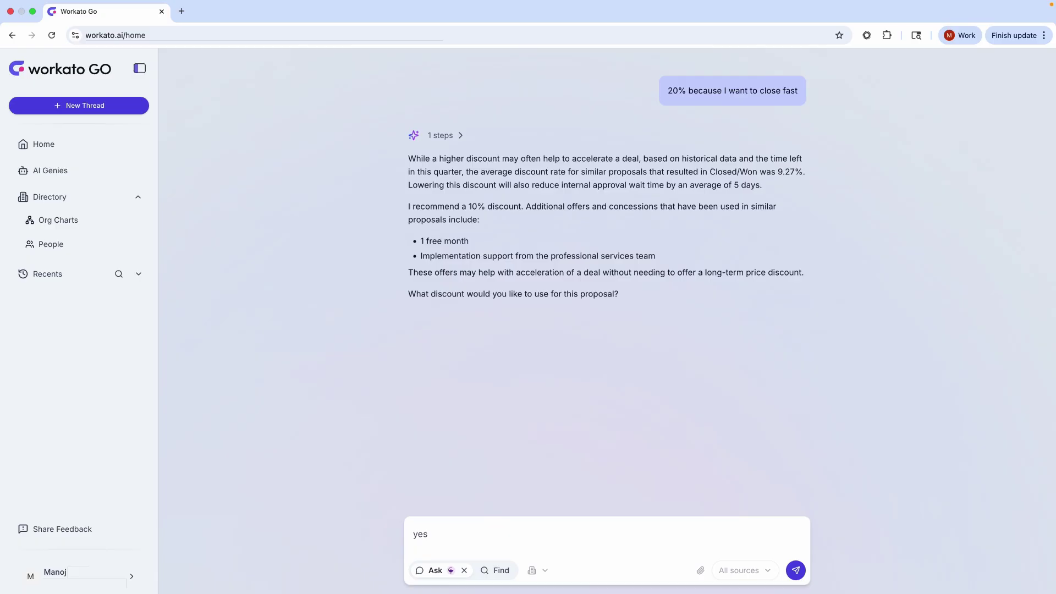
{"action": "type", "text": "let's go with 10% and 1 free month"}
{"action": "key", "text": "Return"}
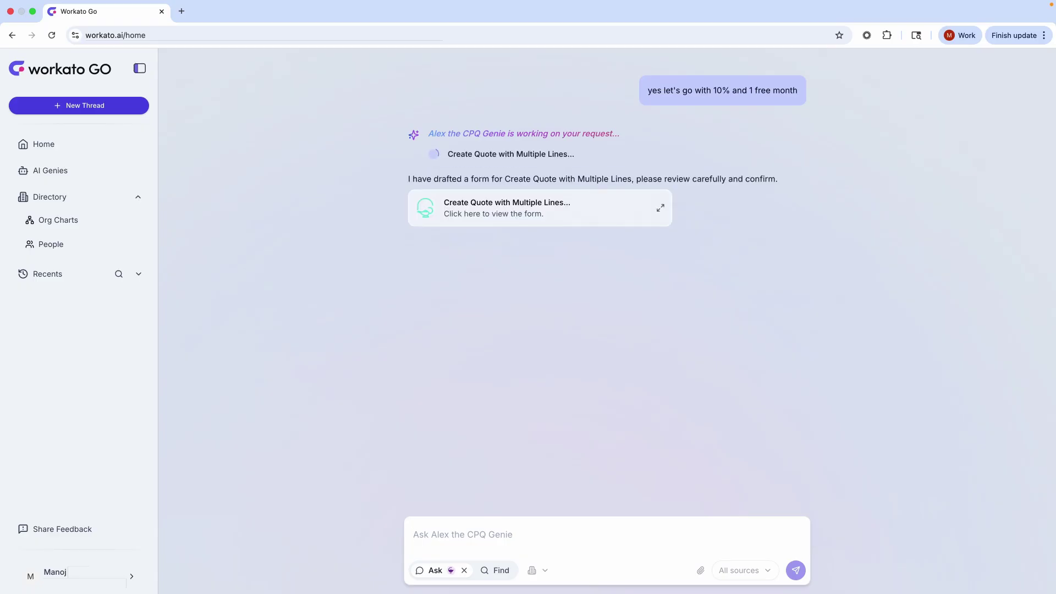
Review the drafted Create Quote with Multiple Lines form, then close it
{"action": "left_click", "coordinate": [538, 212]}
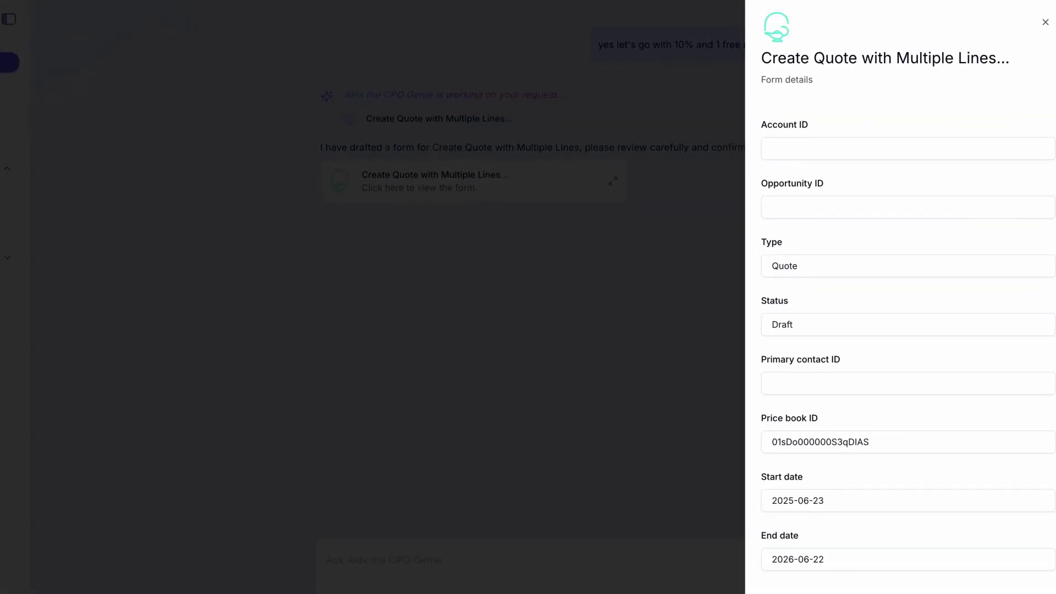
{"action": "key", "text": "Escape"}
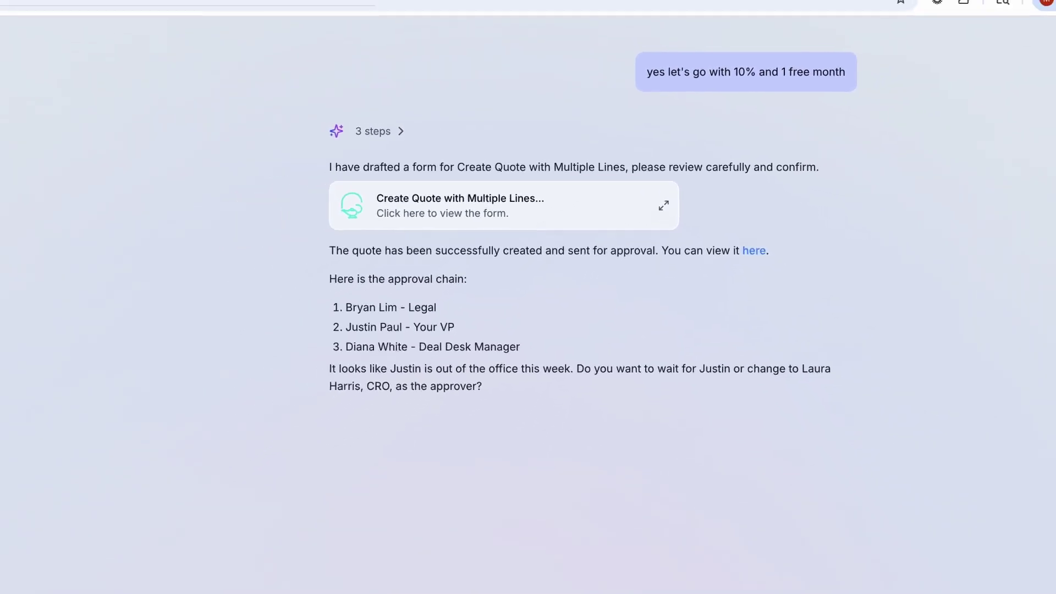
Reply 'yes, change to' the CRO to replace the out-of-office approver
{"action": "type", "text": "yes, chang"}
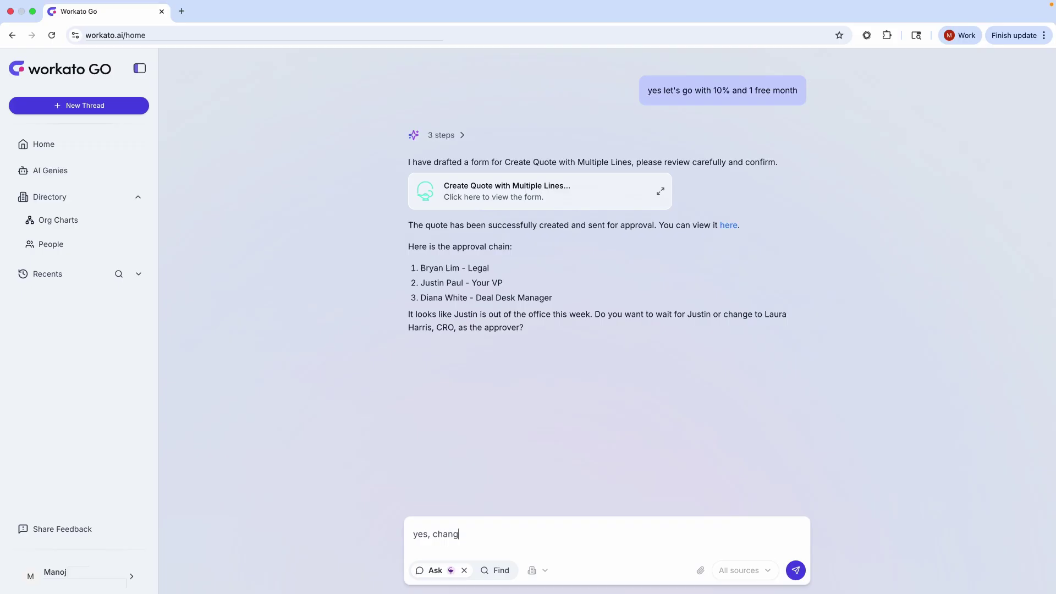
{"action": "type", "text": "e to Laura"}
{"action": "key", "text": "Return"}
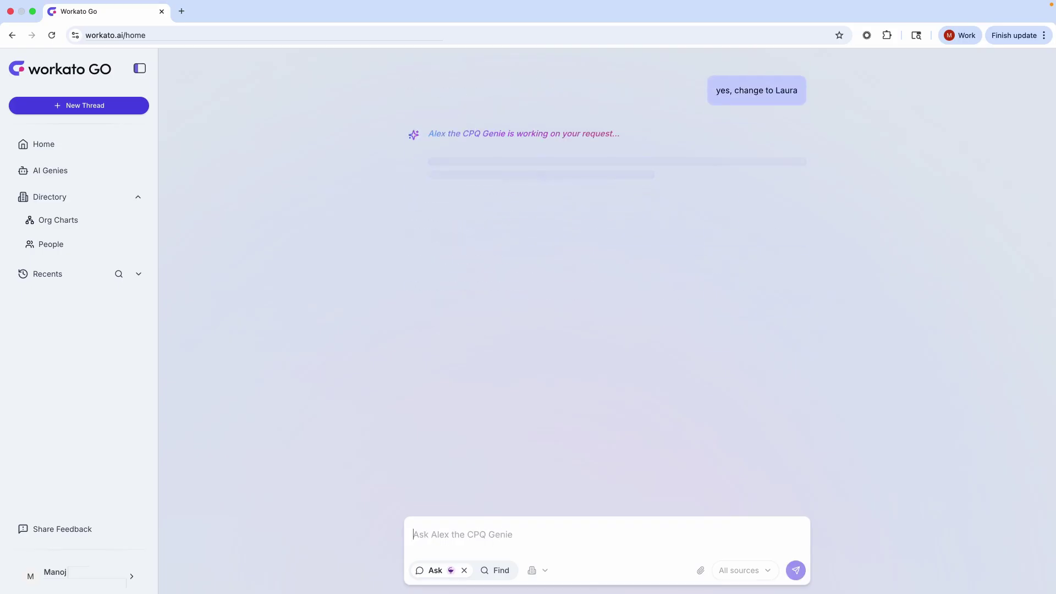